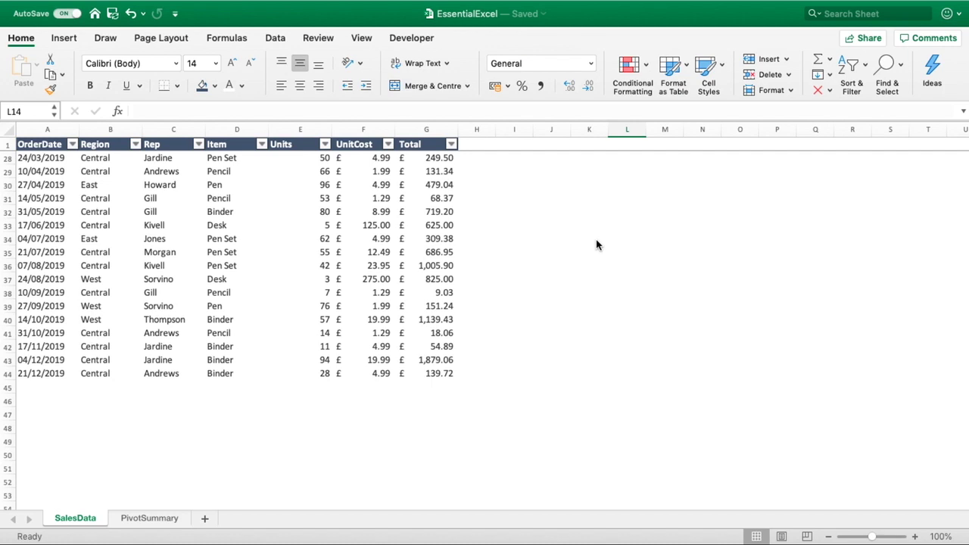
- On the PivotSummary sheet, put Region in Rows and Total in Values as Sum of Total
left_click(151, 519)
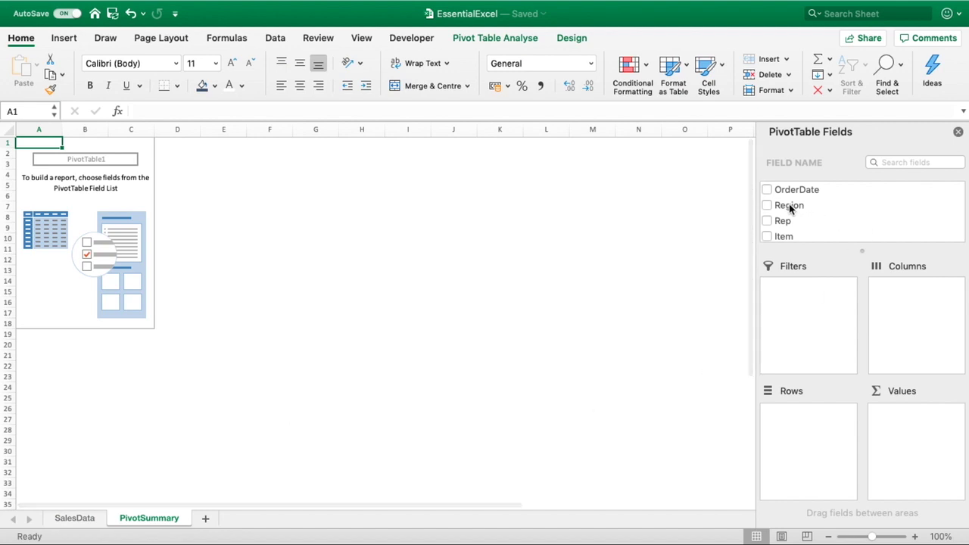
left_click_drag(788, 204, 799, 426)
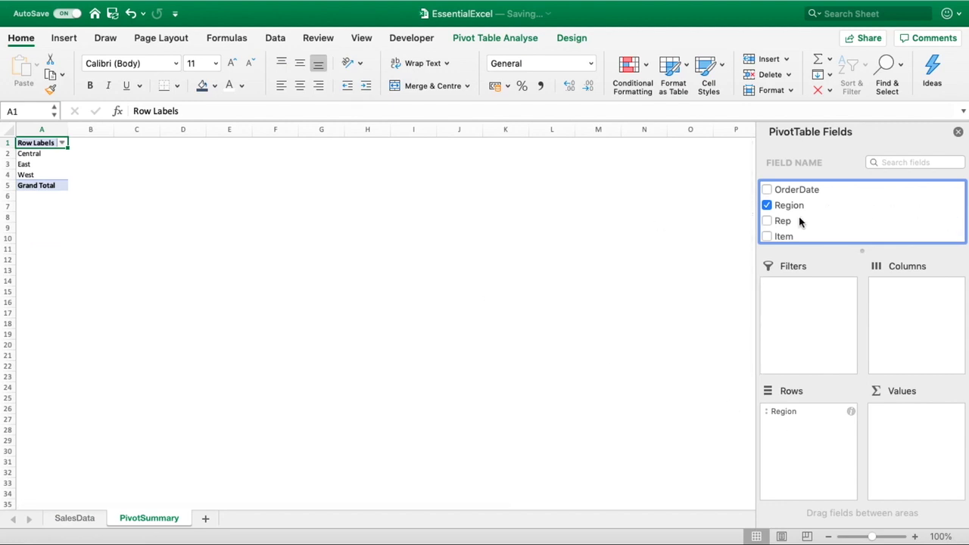
scroll(800, 221, "down", 3)
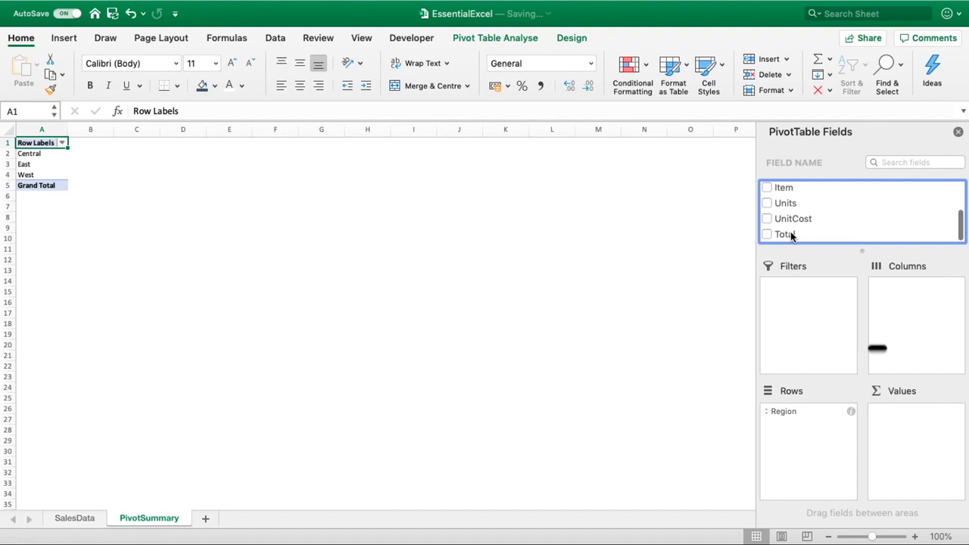
left_click_drag(791, 236, 908, 424)
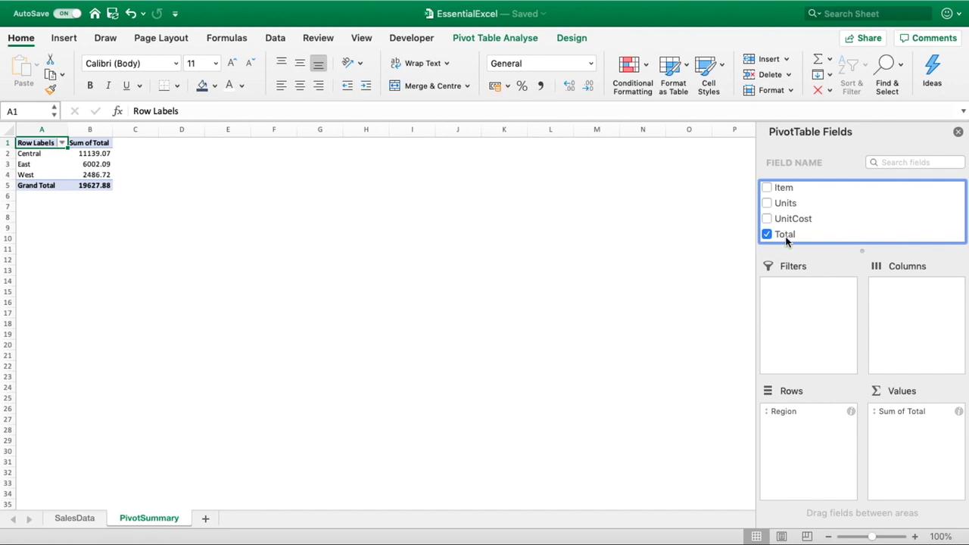
- Add Total to Values twice more, creating Sum of Total2 and Sum of Total3
left_click_drag(788, 236, 907, 431)
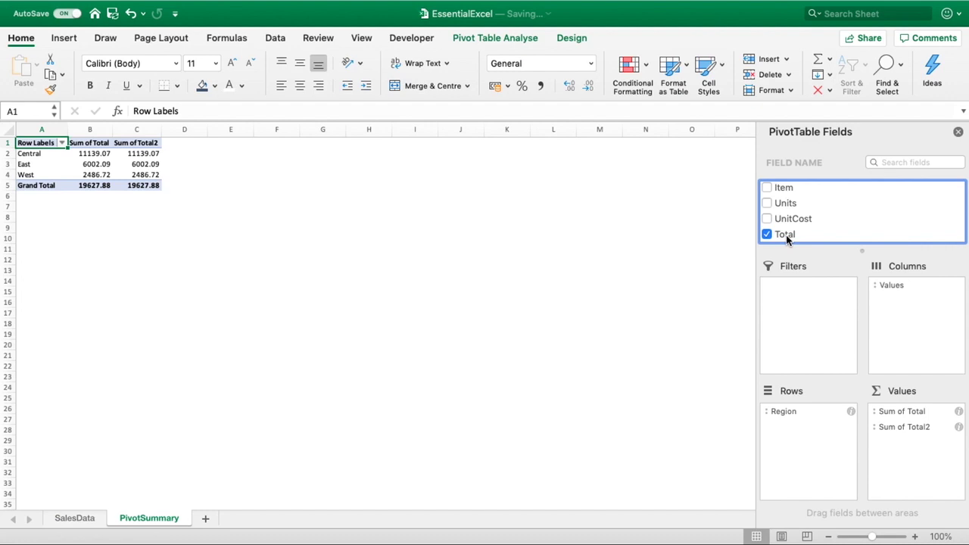
left_click_drag(787, 236, 915, 496)
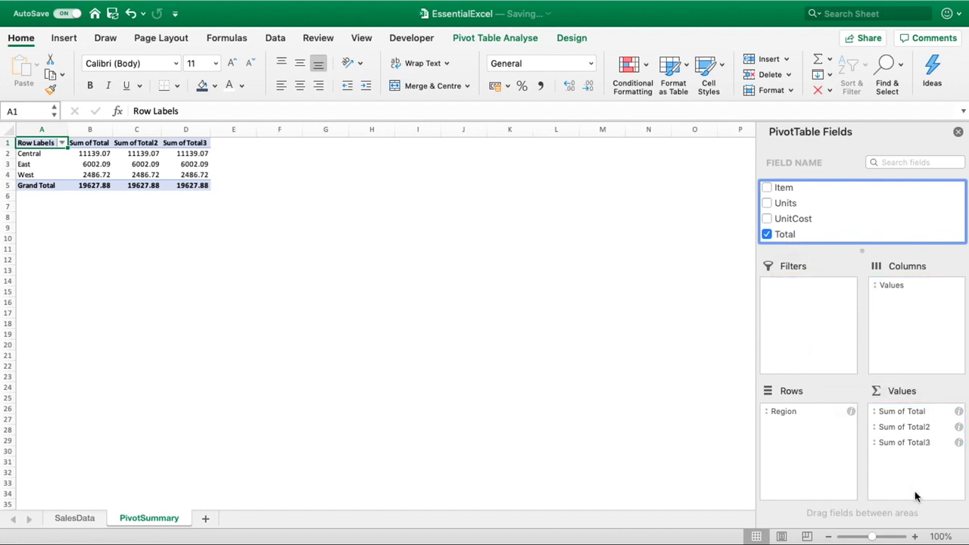
- Change the first Sum of Total field to summarise by Count
left_click(878, 413)
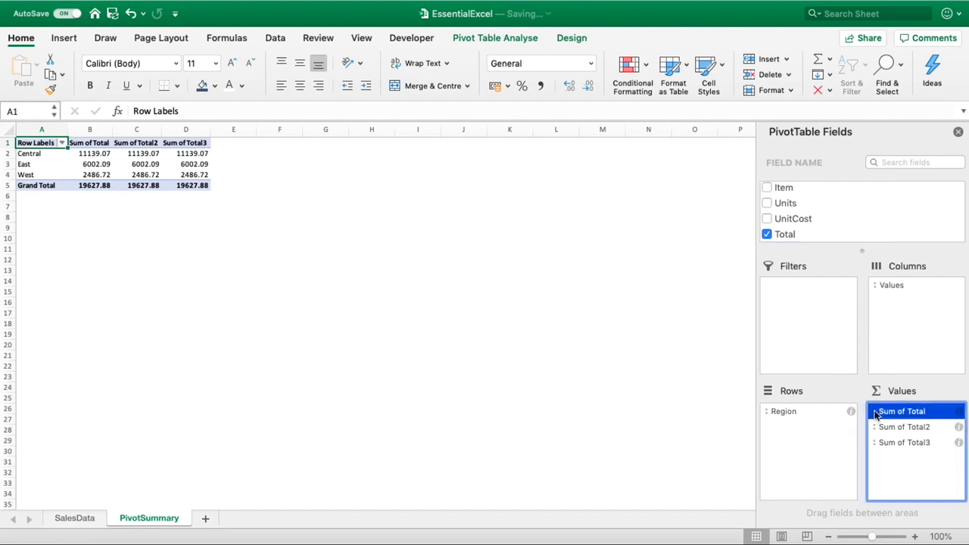
left_click(959, 412)
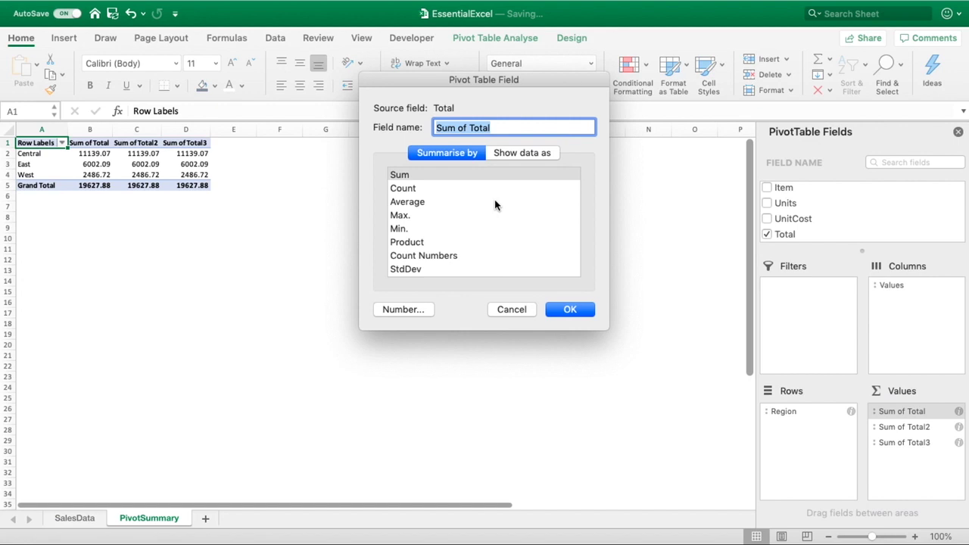
left_click(437, 178)
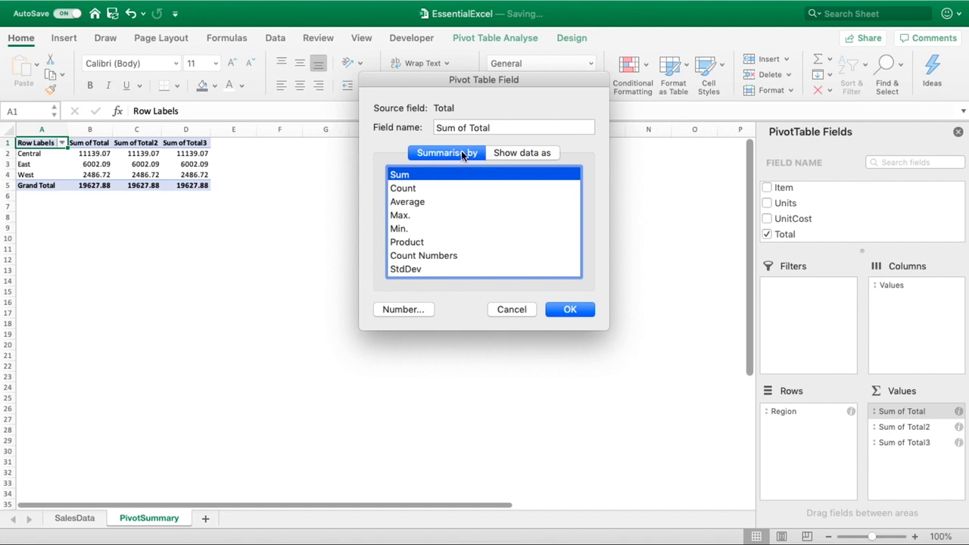
left_click(426, 187)
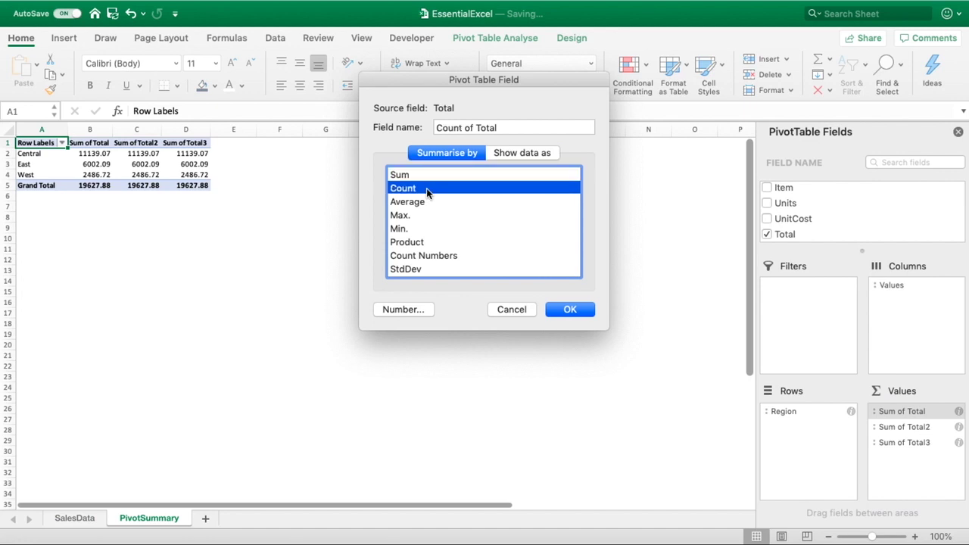
left_click(590, 310)
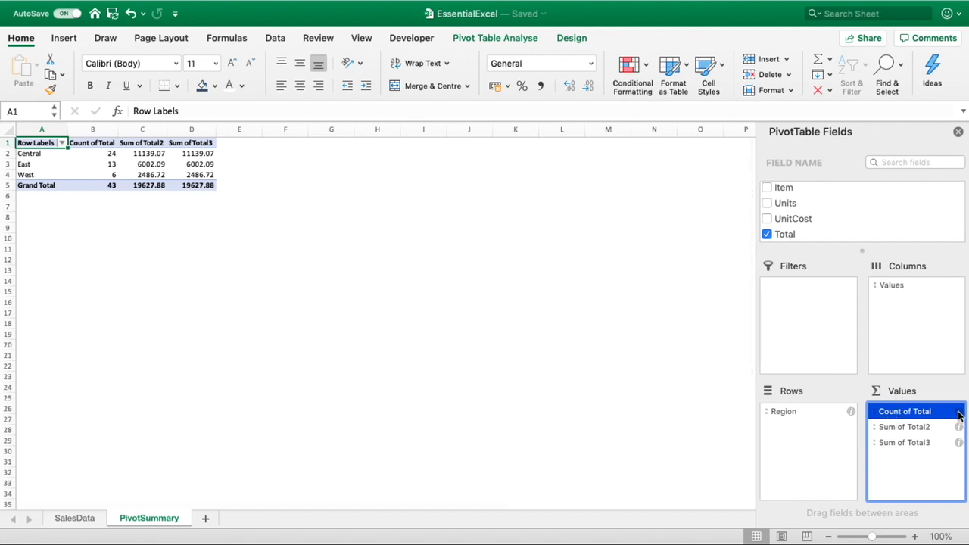
- Check the Count of Total heading and the counts: Central 24, East 13, West 6
left_click(101, 143)
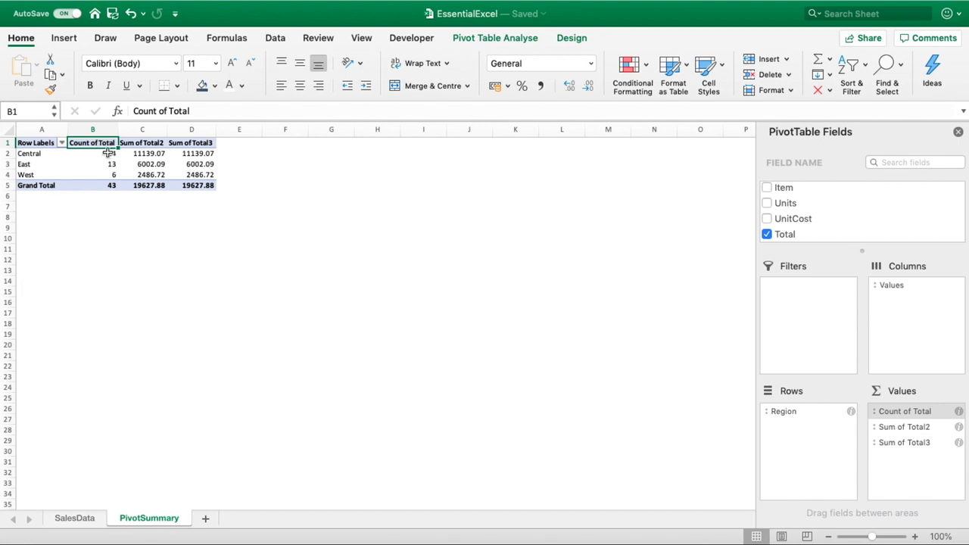
left_click(108, 153)
left_click(108, 259)
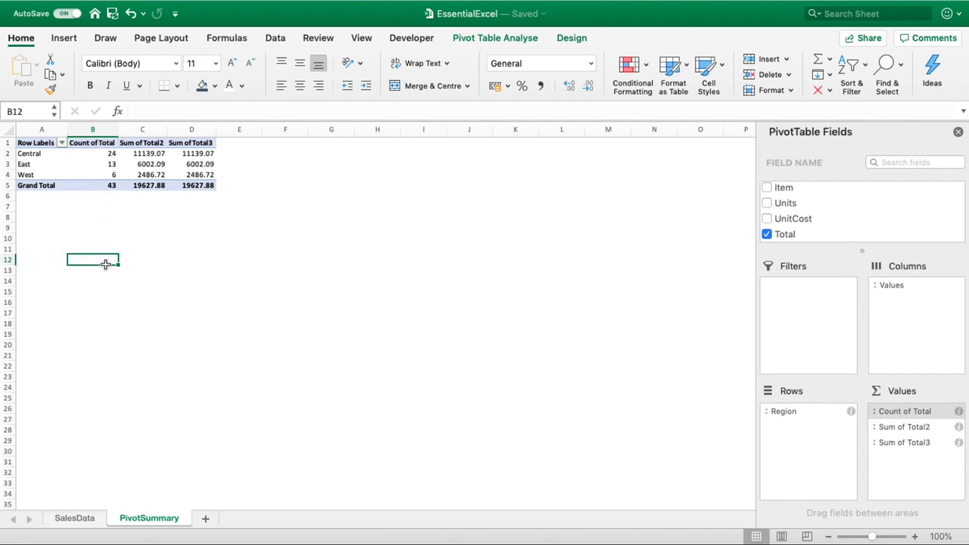
left_click(97, 154)
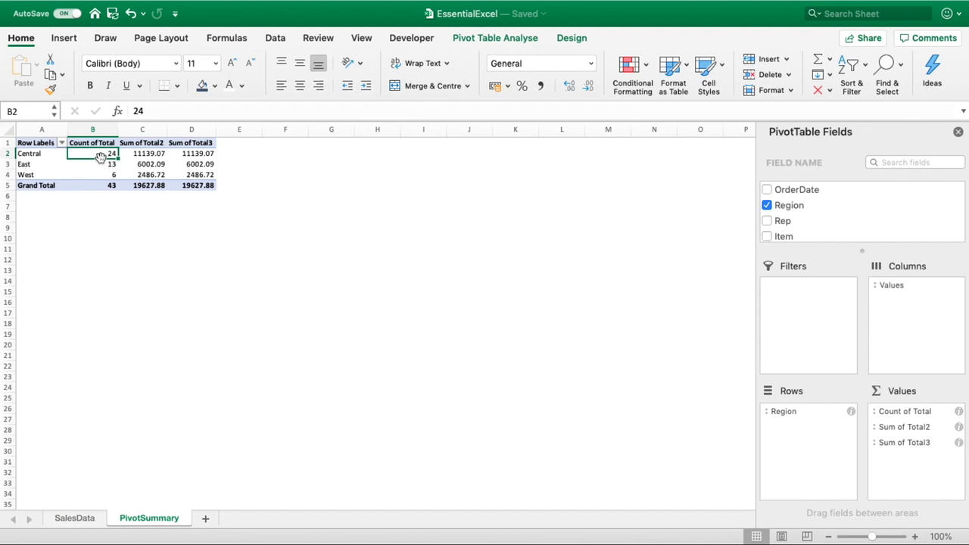
left_click(110, 163)
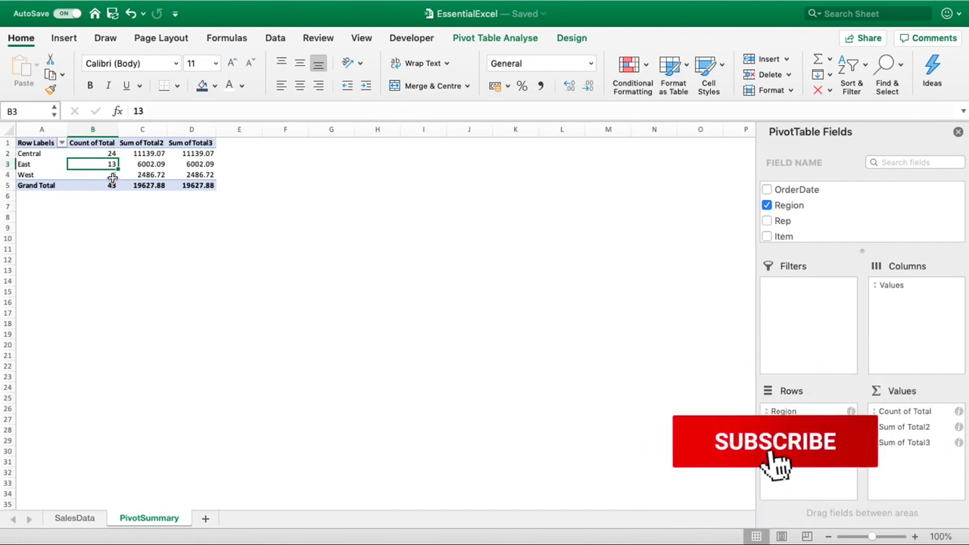
left_click(112, 175)
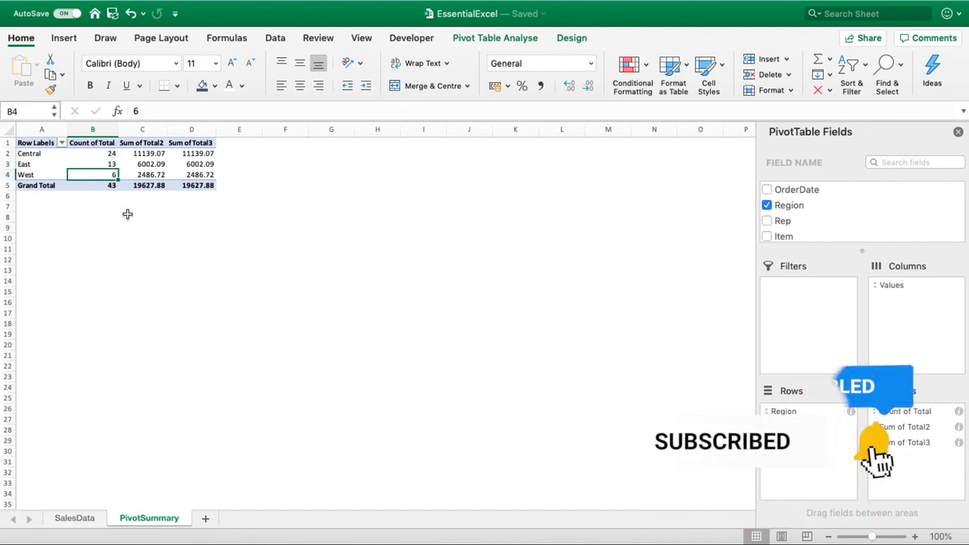
- Change the Sum of Total2 field to summarise by Average
left_click(958, 428)
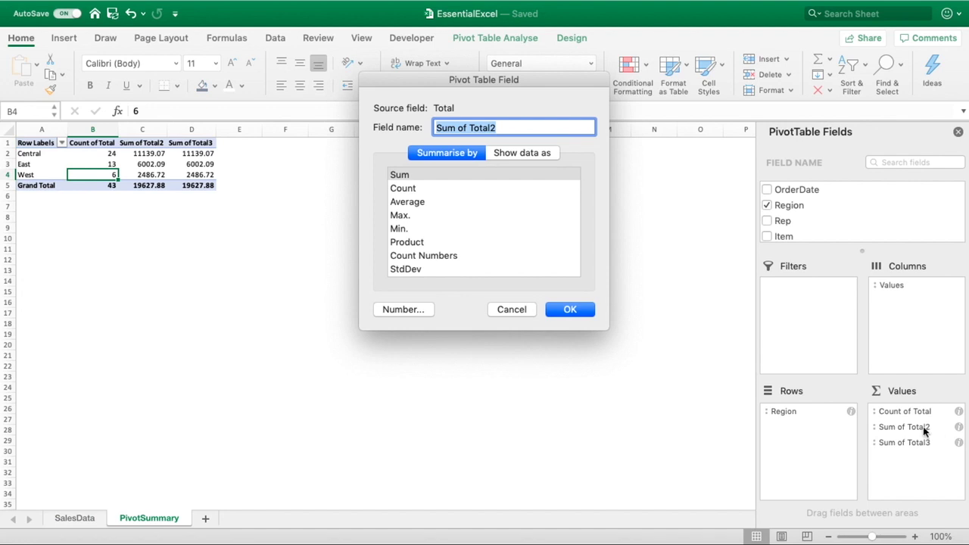
left_click(420, 203)
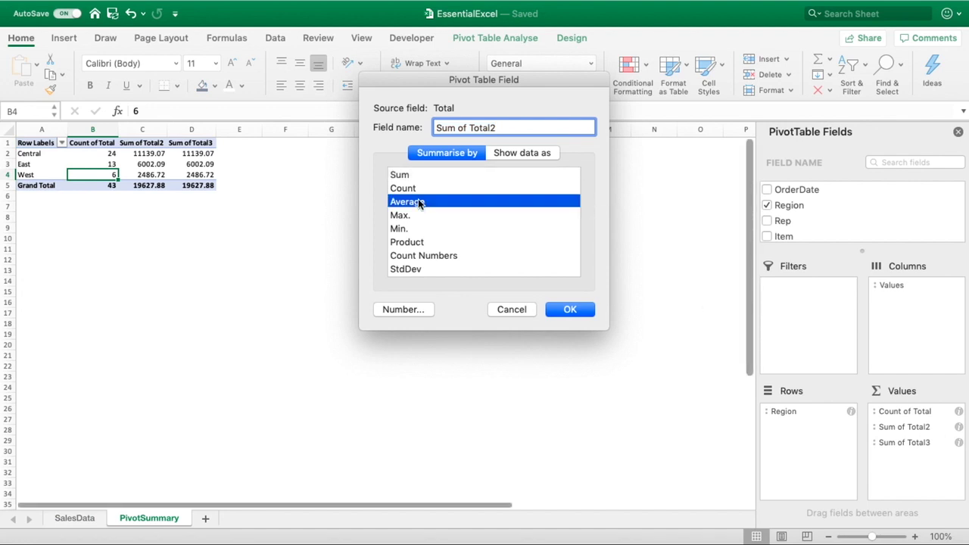
left_click(566, 309)
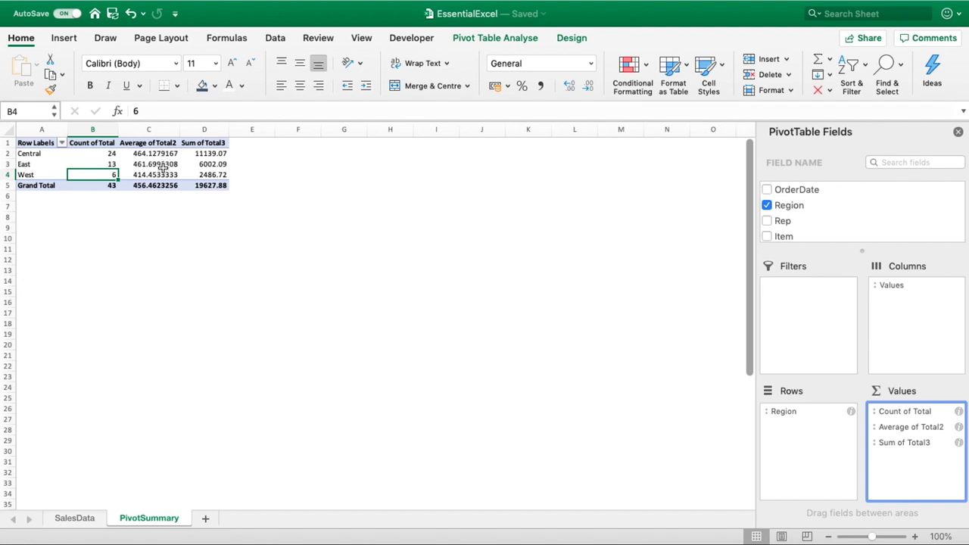
- Inspect the Central, East and West average values
left_click(163, 165)
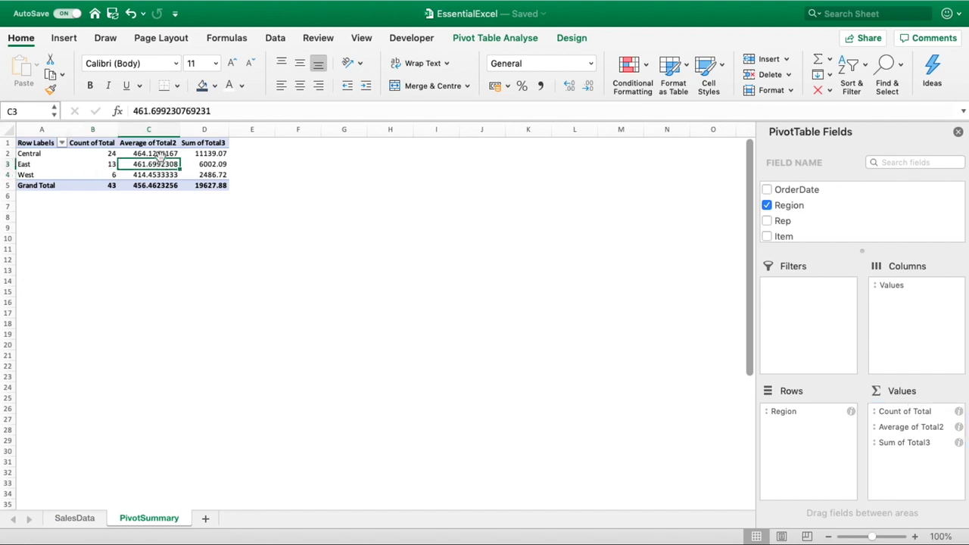
left_click(162, 153)
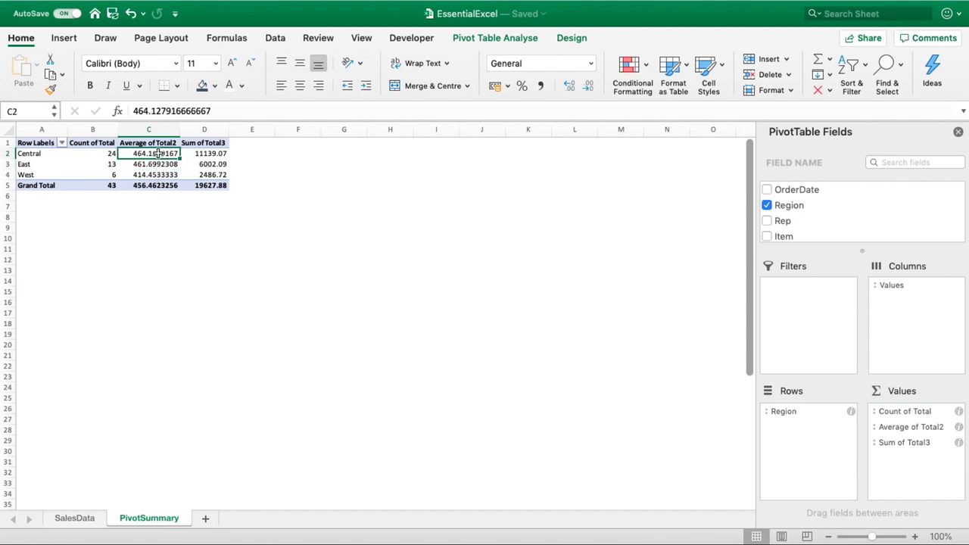
left_click_drag(158, 153, 158, 163)
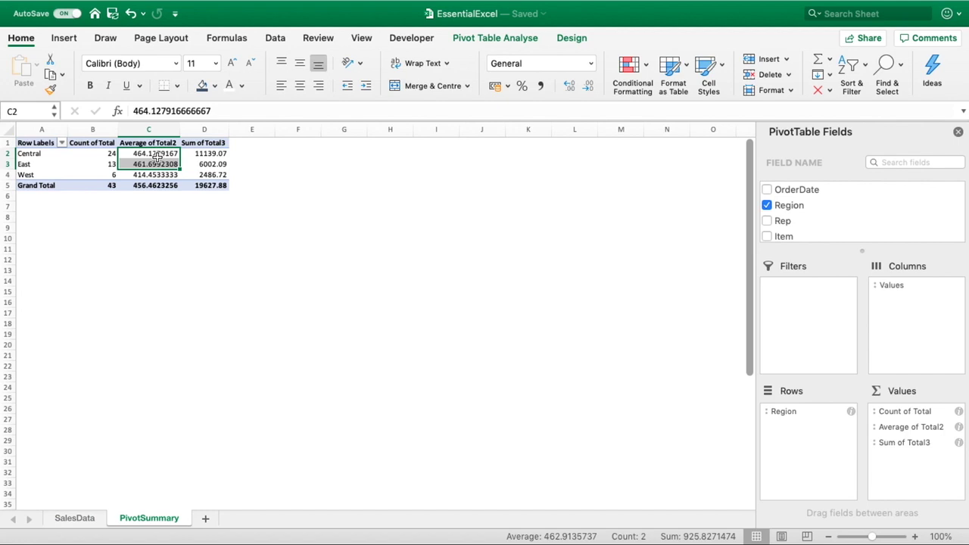
left_click(155, 175)
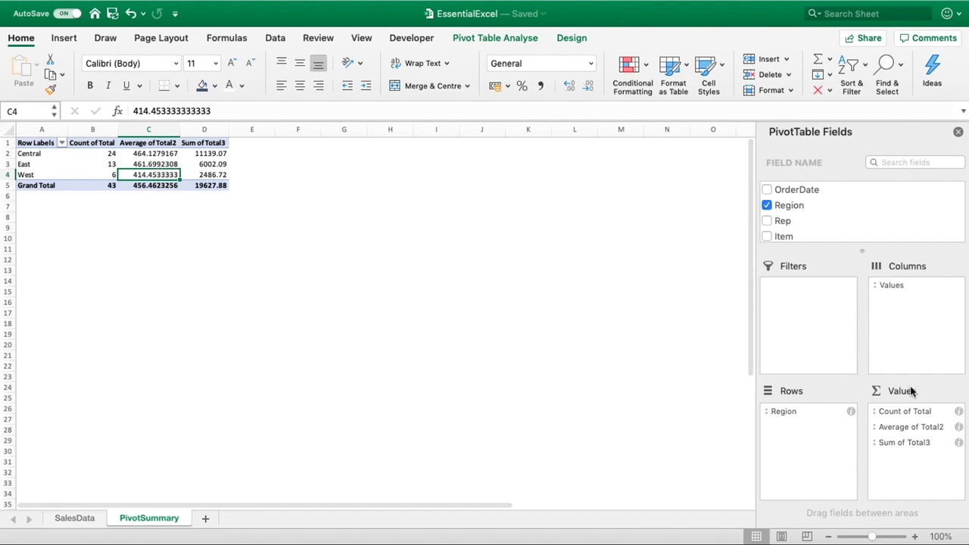
- Format Average of Total2 as currency with 0 decimal places
left_click(958, 427)
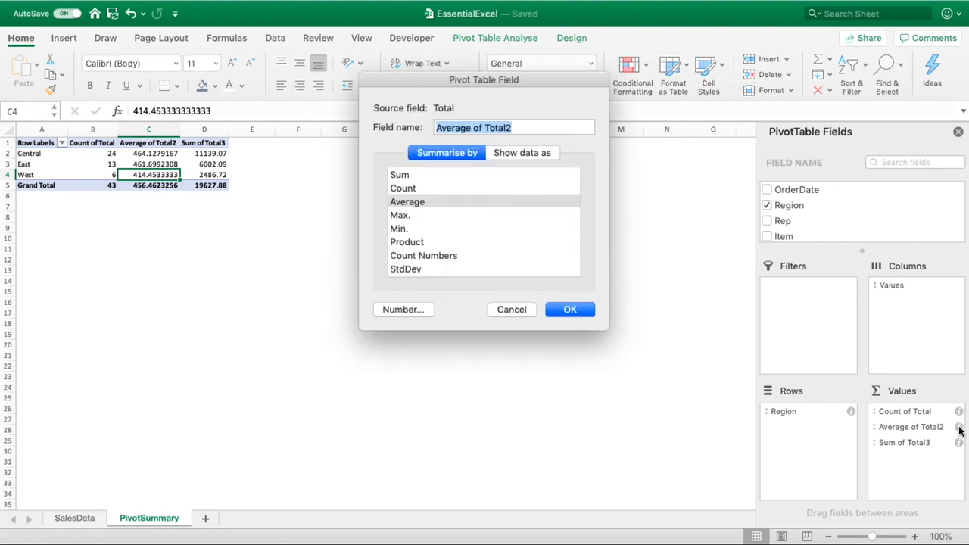
left_click(406, 309)
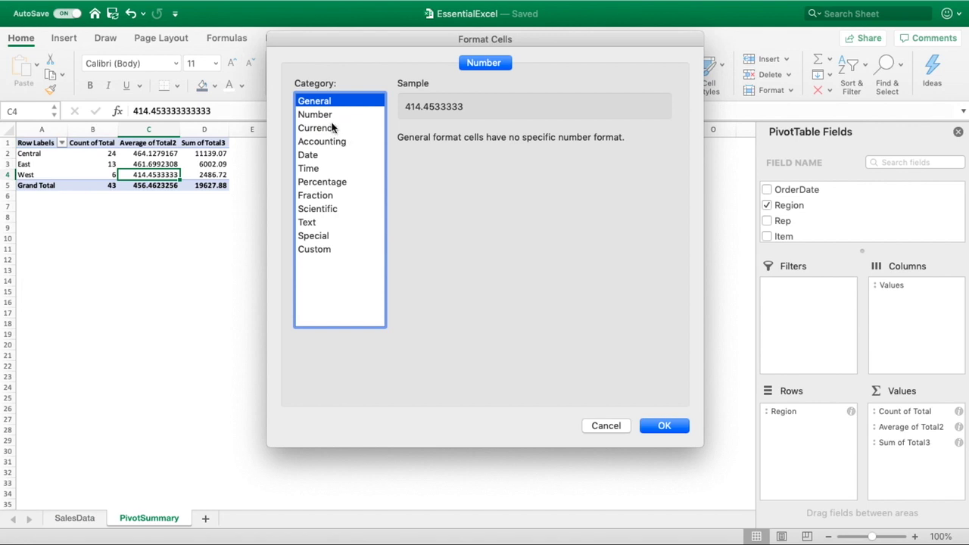
left_click(331, 128)
left_click(502, 142)
left_click(503, 142)
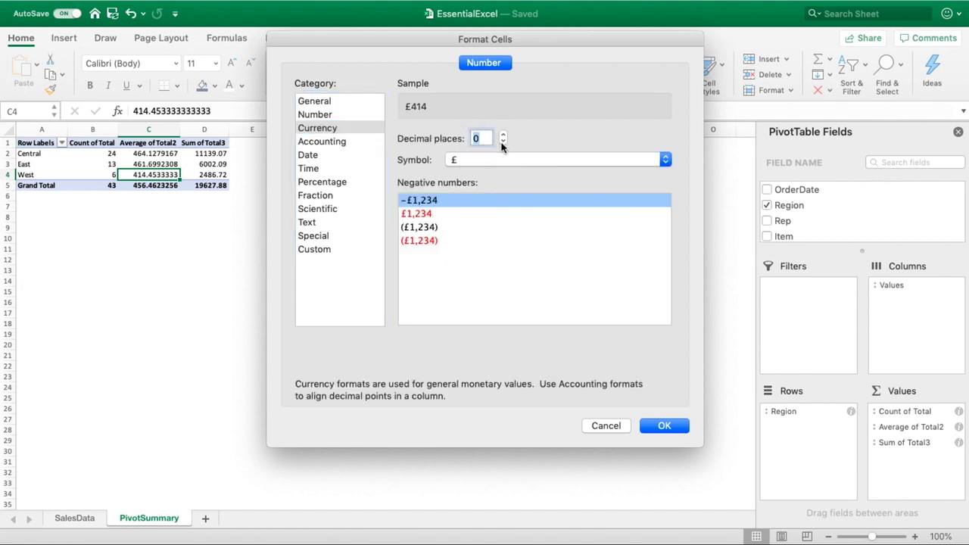
left_click(666, 424)
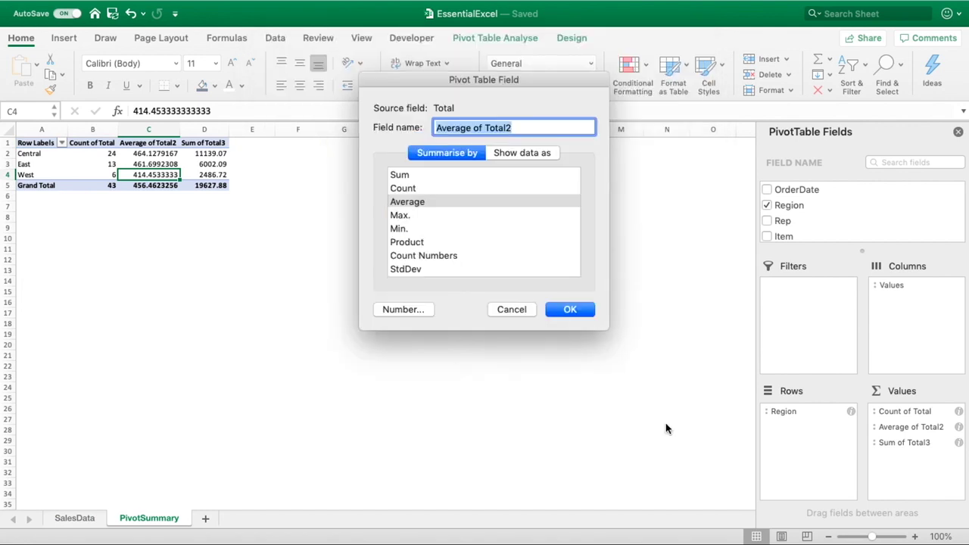
left_click(580, 310)
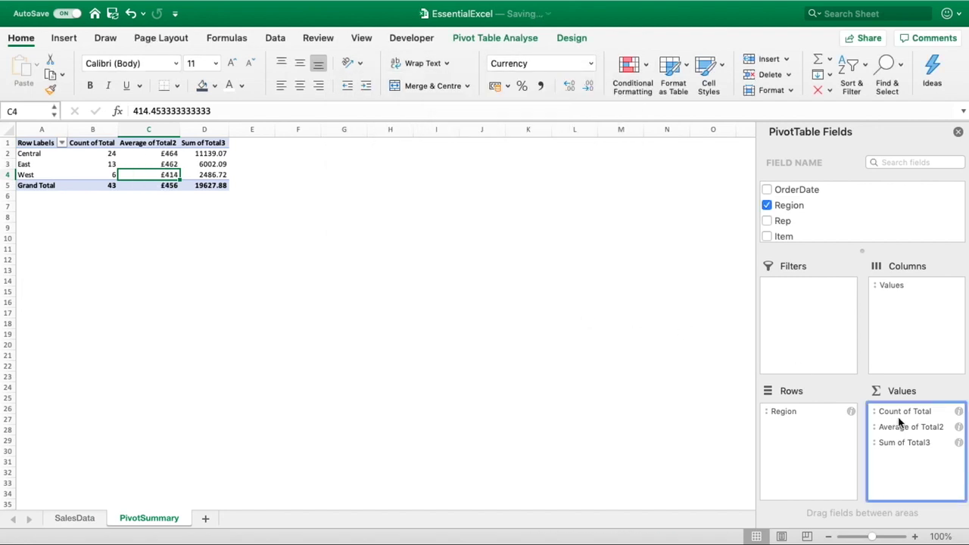
- Format Sum of Total3 as currency with 0 decimal places
left_click(958, 443)
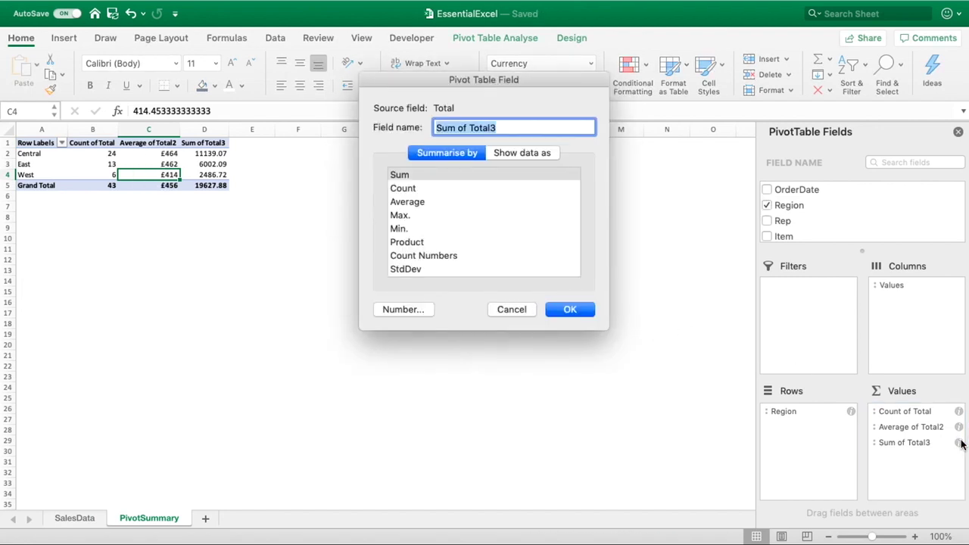
left_click(417, 309)
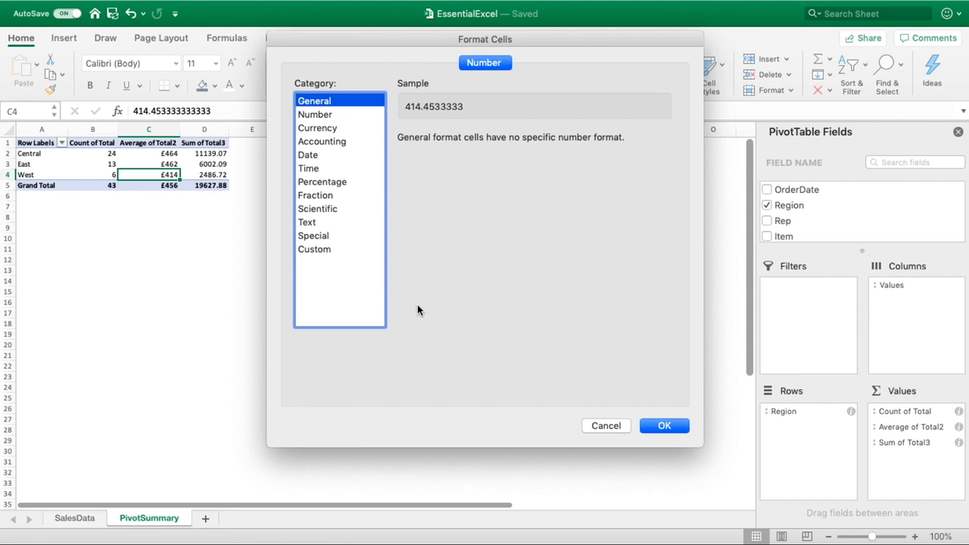
left_click(334, 128)
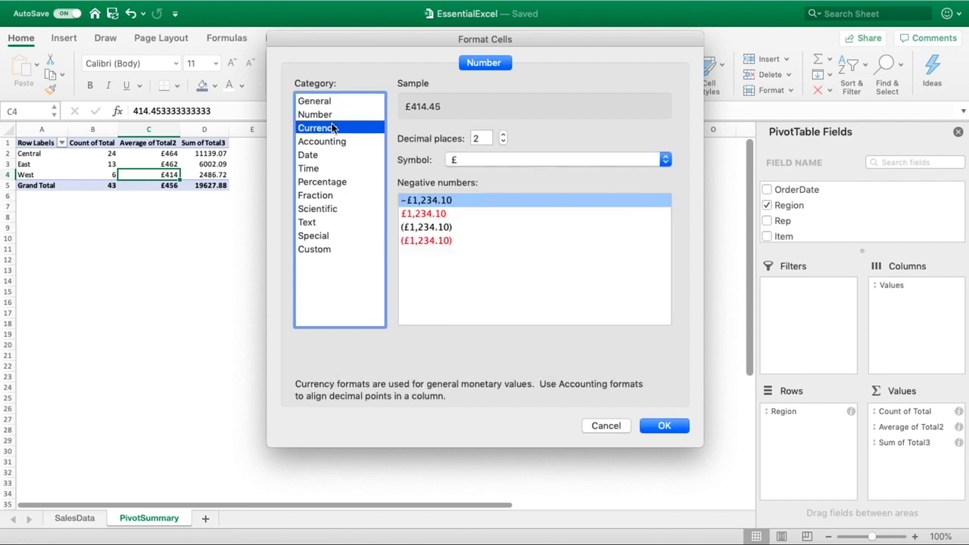
left_click(503, 142)
left_click(503, 141)
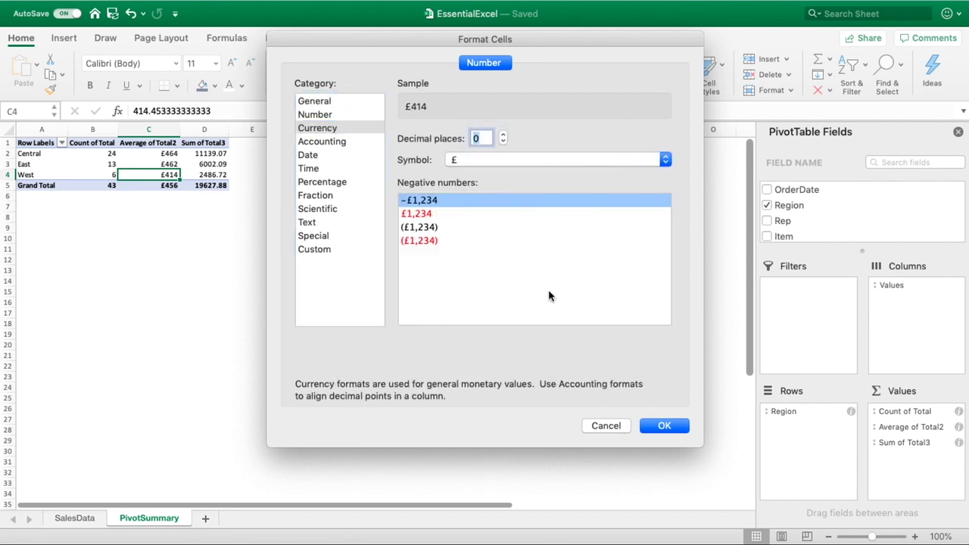
left_click(662, 426)
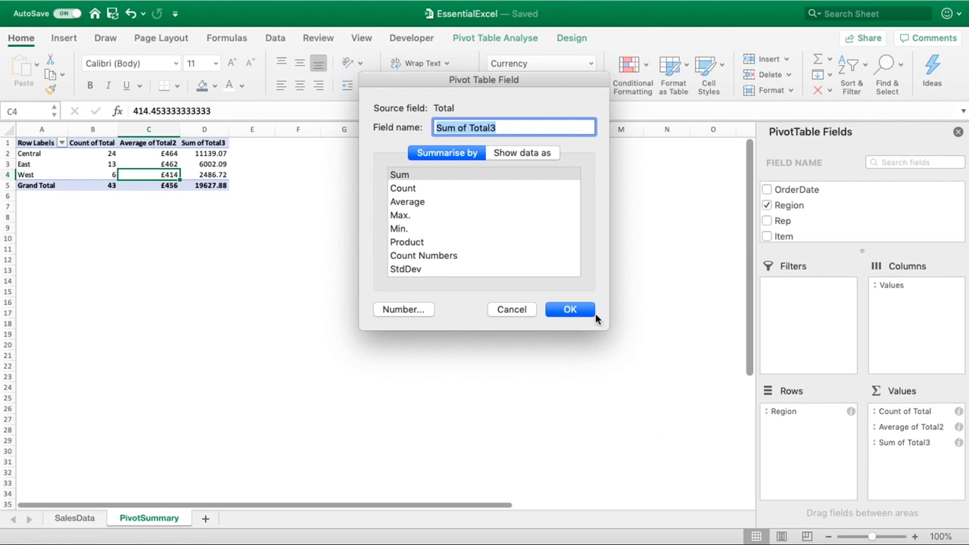
left_click(584, 312)
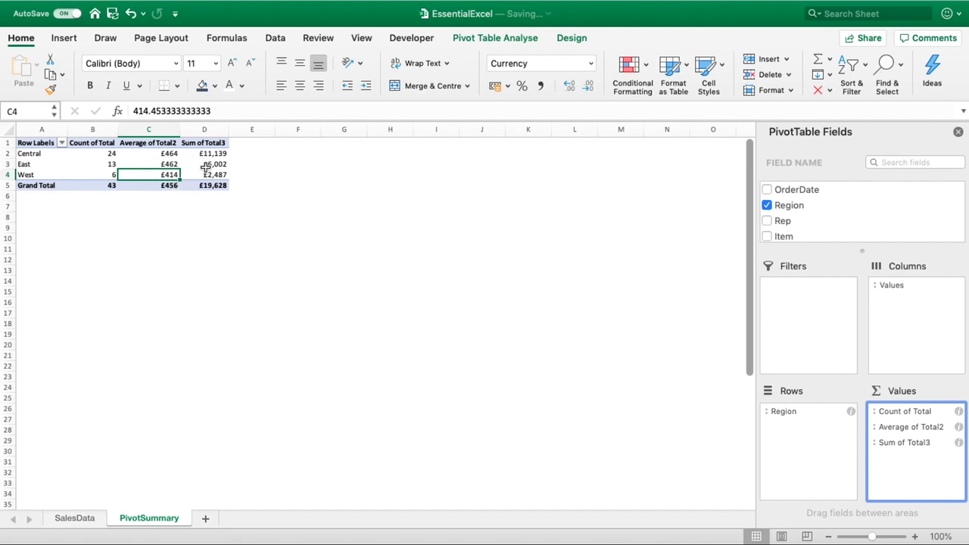
- Review the count, average and sum values for the Central, East and West regions
left_click(168, 165)
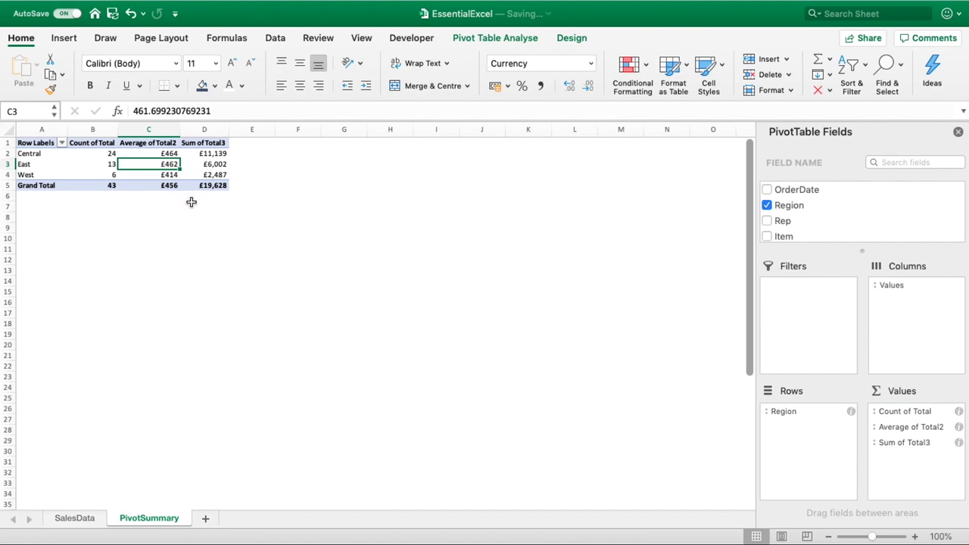
left_click(92, 144)
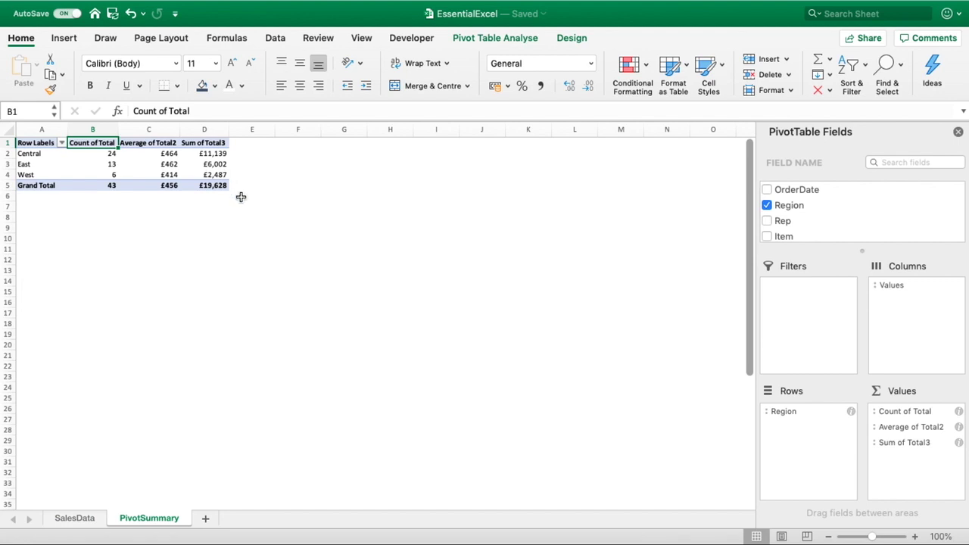
left_click(220, 176)
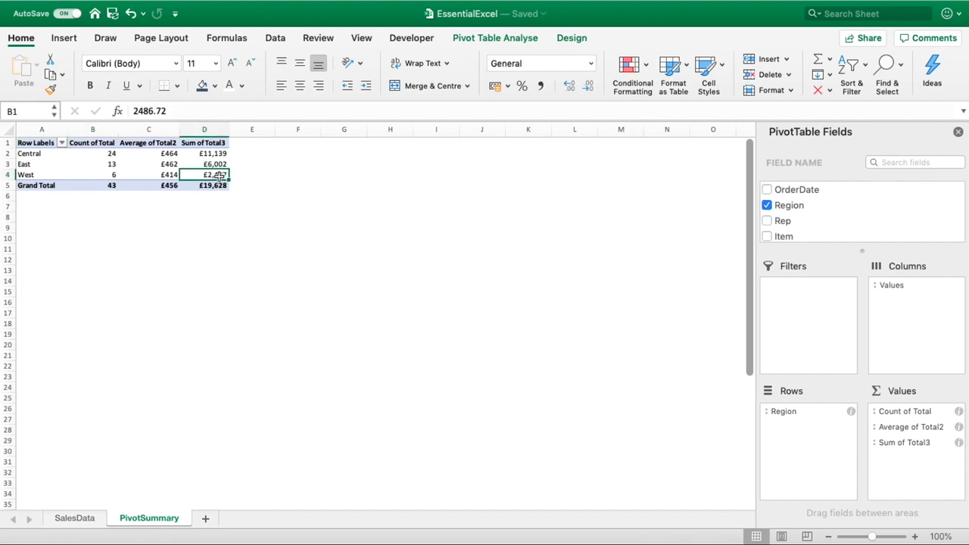
left_click_drag(219, 175, 113, 174)
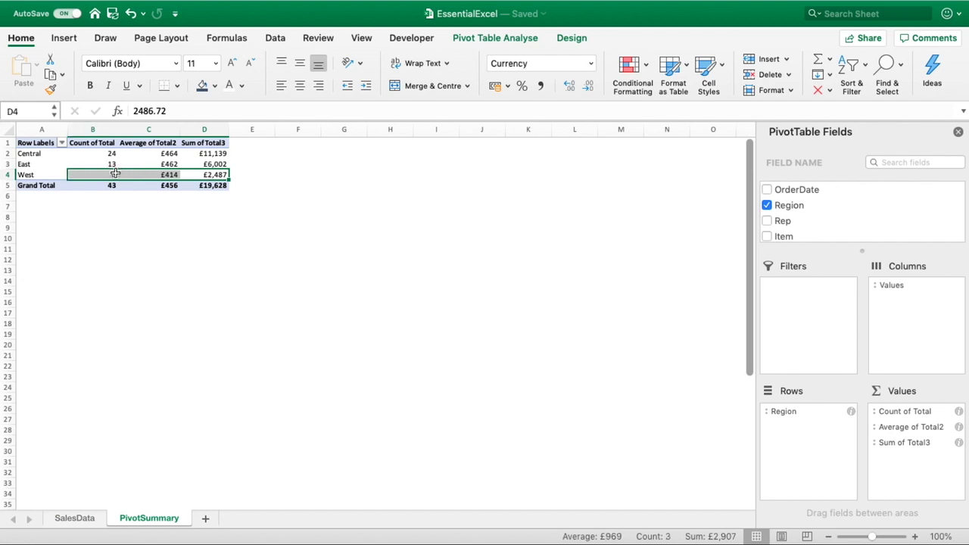
left_click(224, 174)
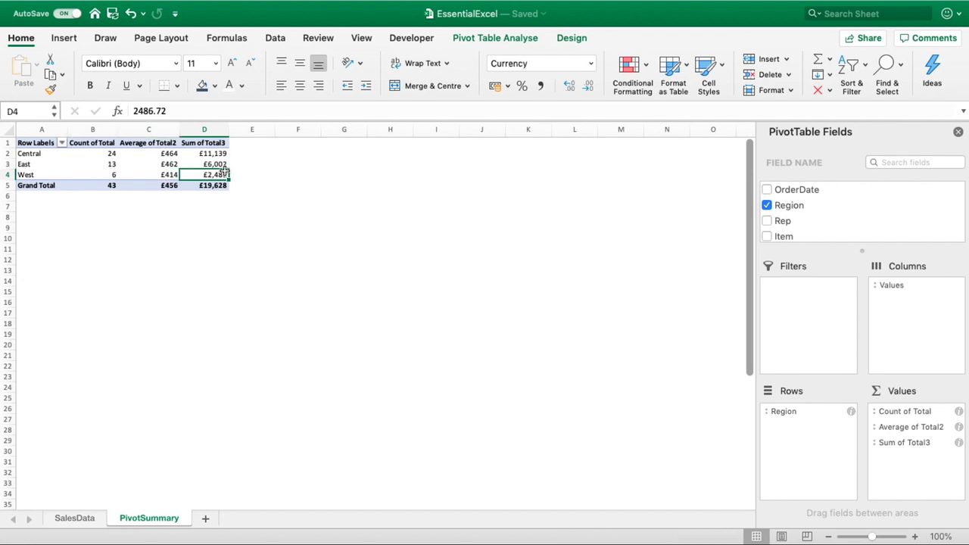
left_click(217, 154)
left_click(110, 154)
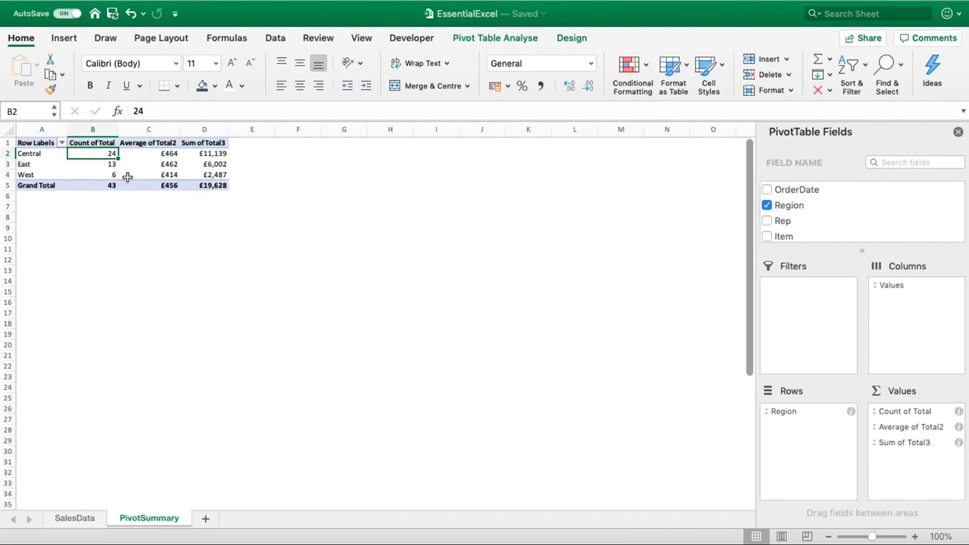
left_click(114, 175)
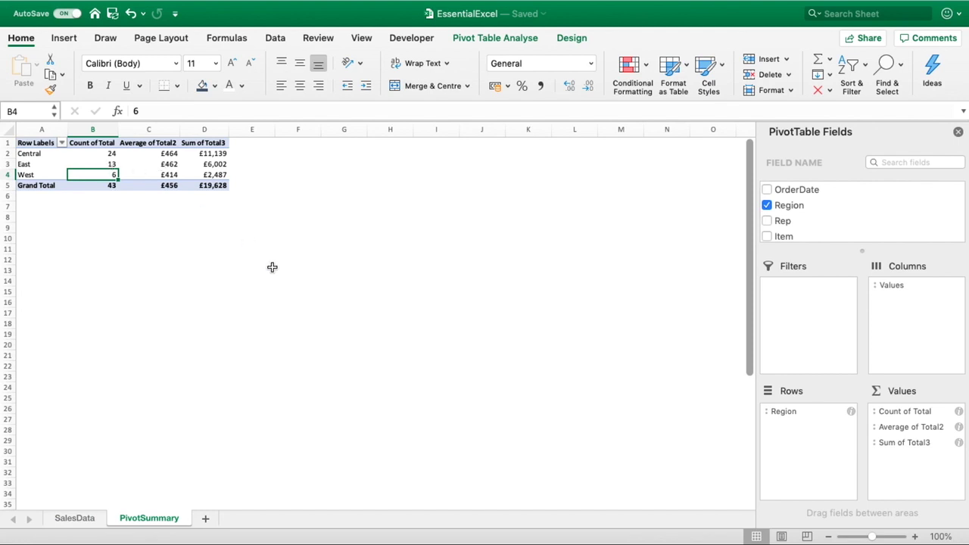
- Add Total to the Values area again as a new Sum of Total column
left_click(206, 187)
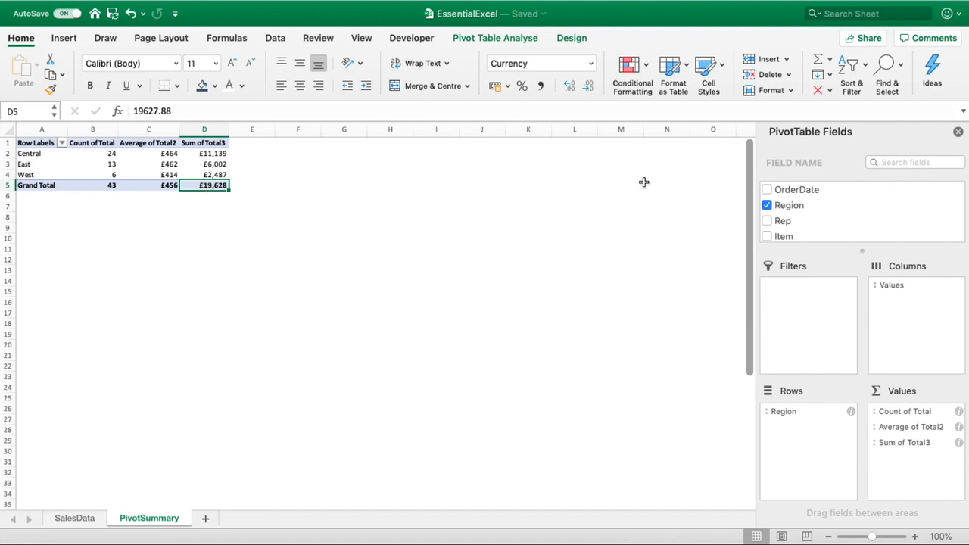
scroll(878, 237, "down", 3)
left_click_drag(797, 238, 933, 429)
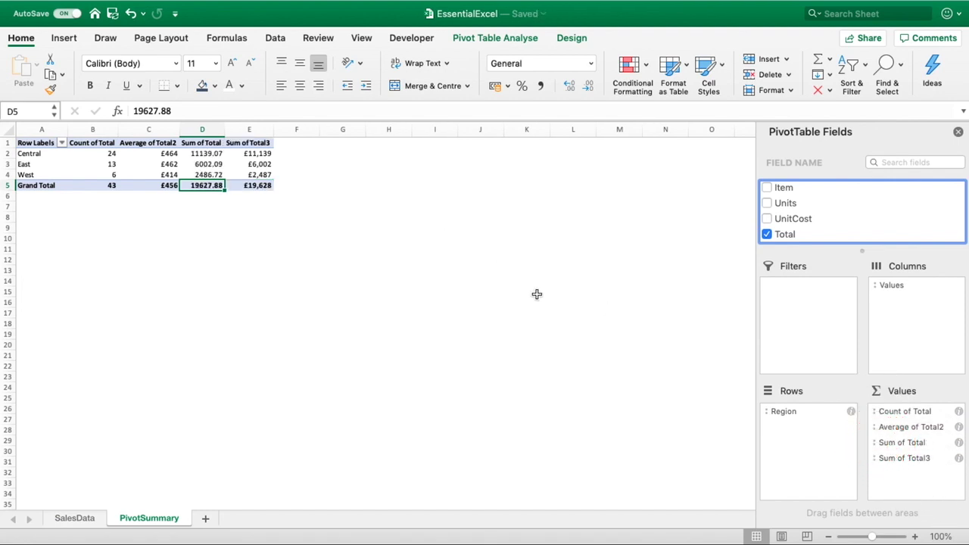
- Set the new Sum of Total field to summarise by Max., giving Max. of Total
left_click(958, 445)
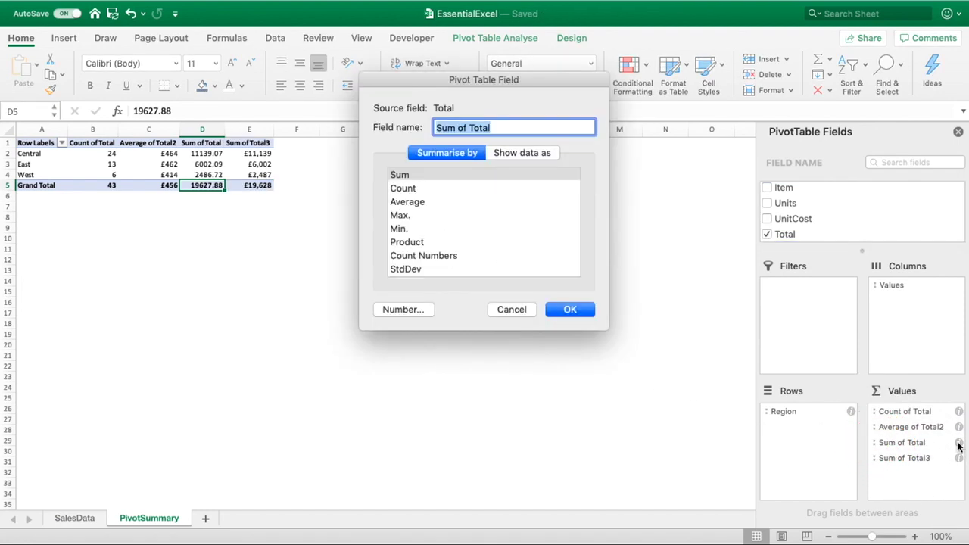
scroll(489, 236, "down", 3)
scroll(489, 236, "up", 3)
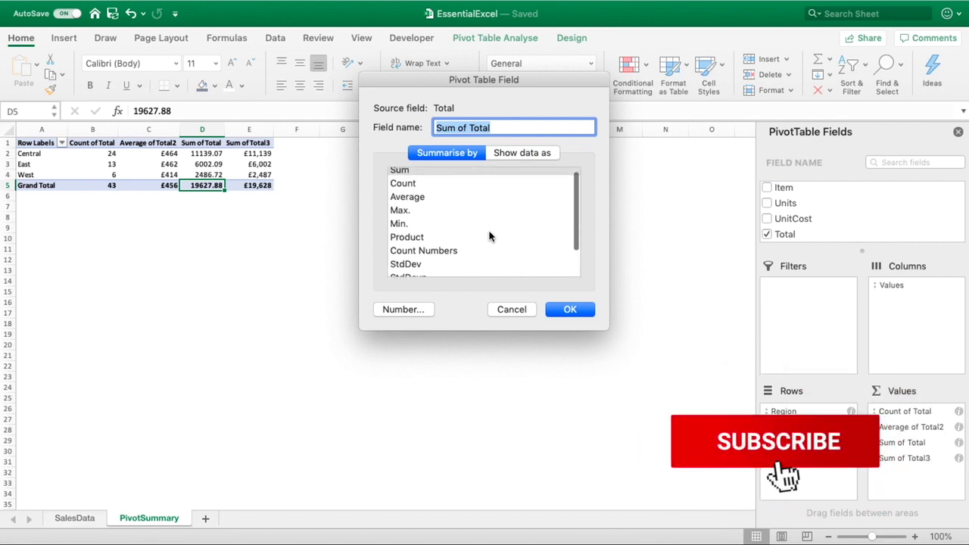
scroll(489, 236, "down", 3)
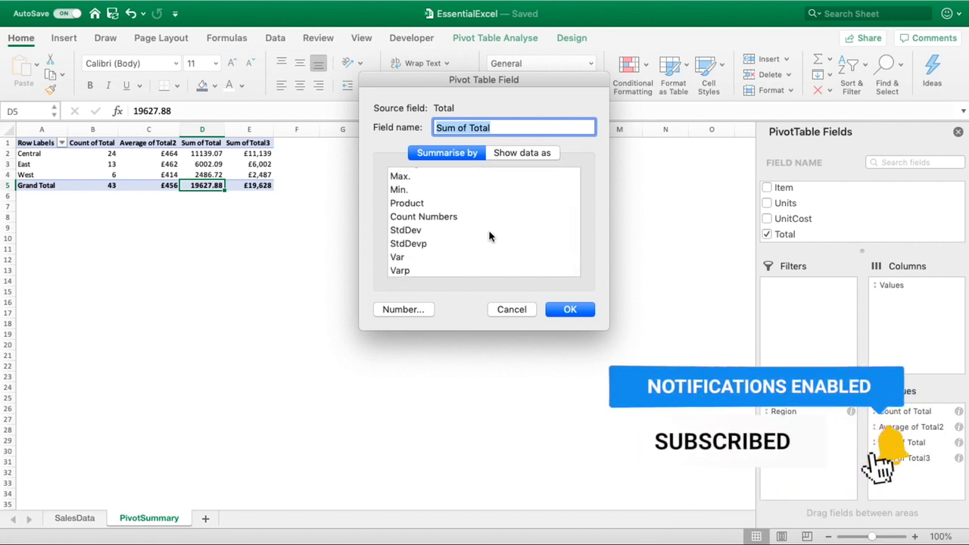
scroll(489, 236, "up", 3)
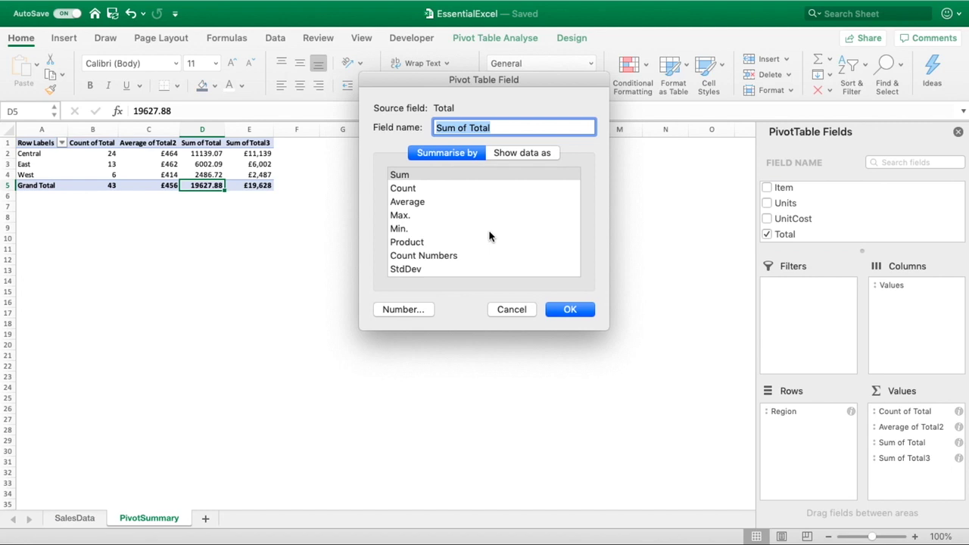
left_click(413, 218)
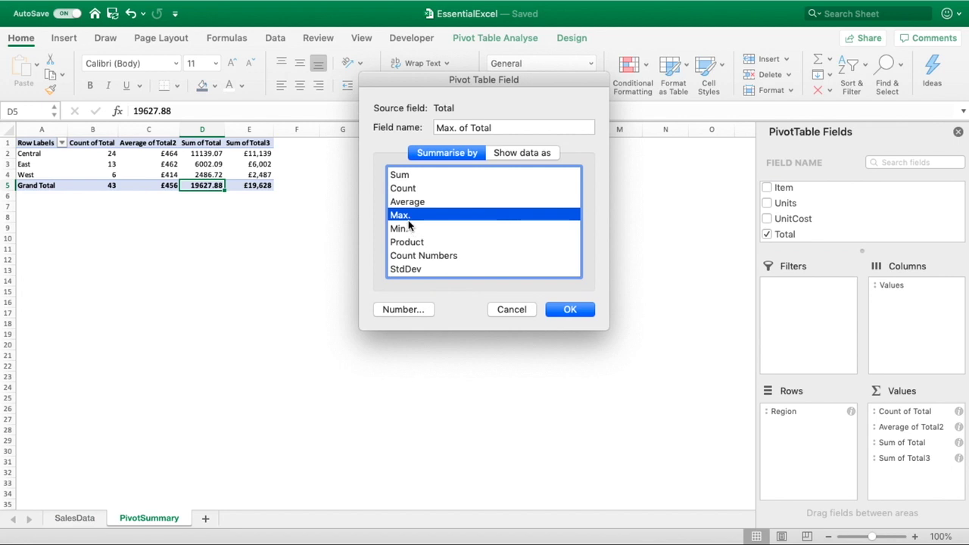
left_click(570, 310)
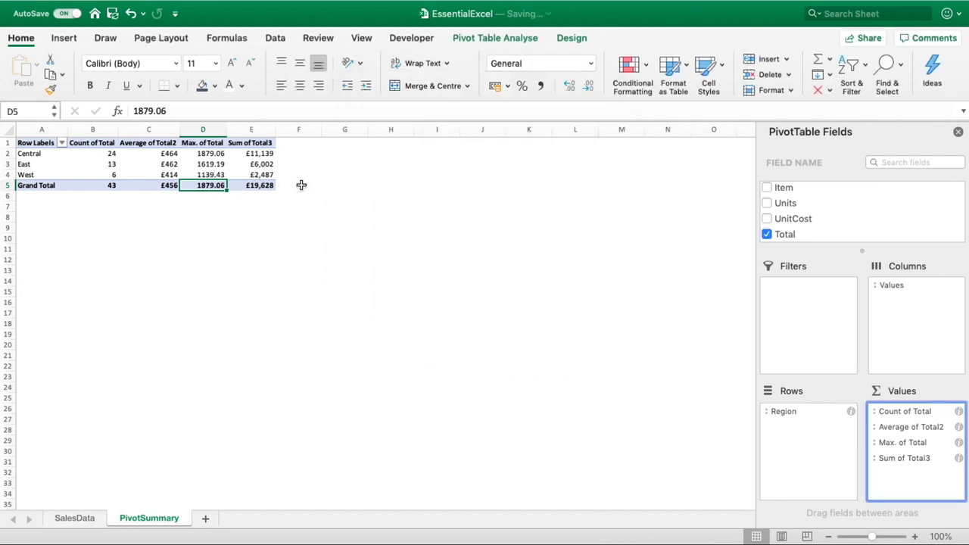
left_click(220, 199)
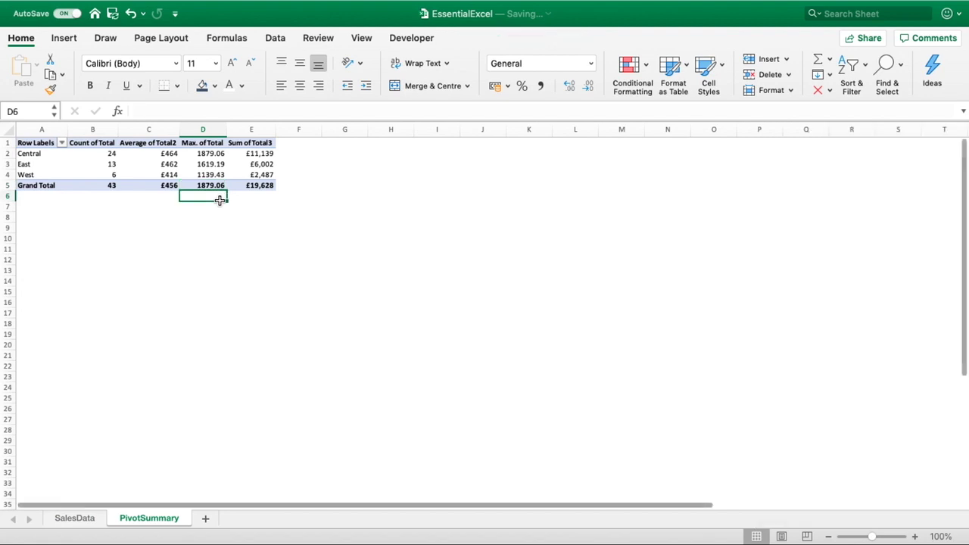
left_click(221, 155)
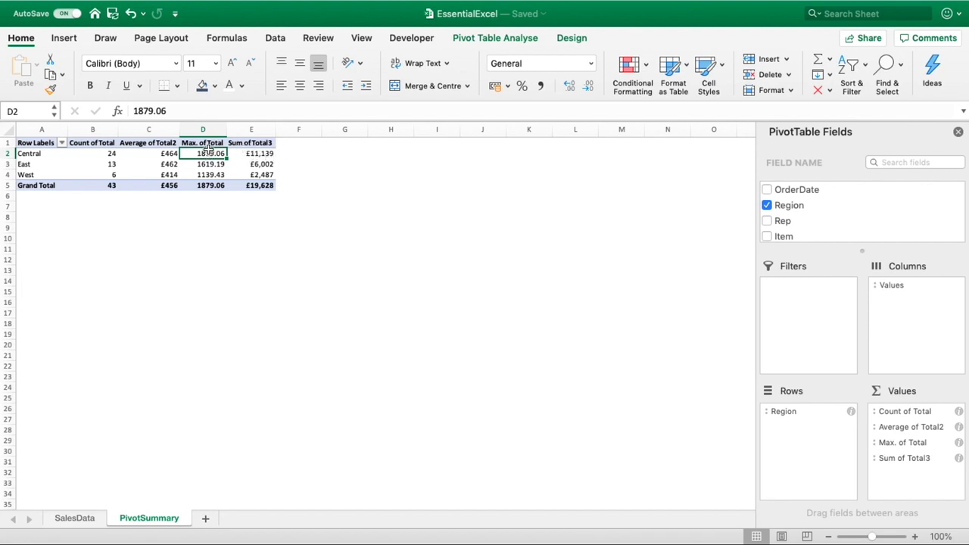
left_click(112, 156)
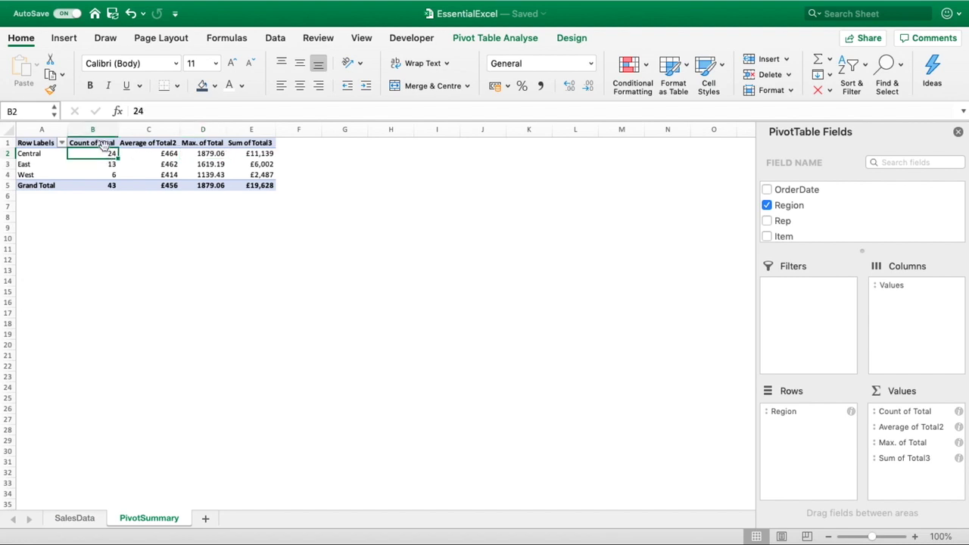
left_click(216, 153)
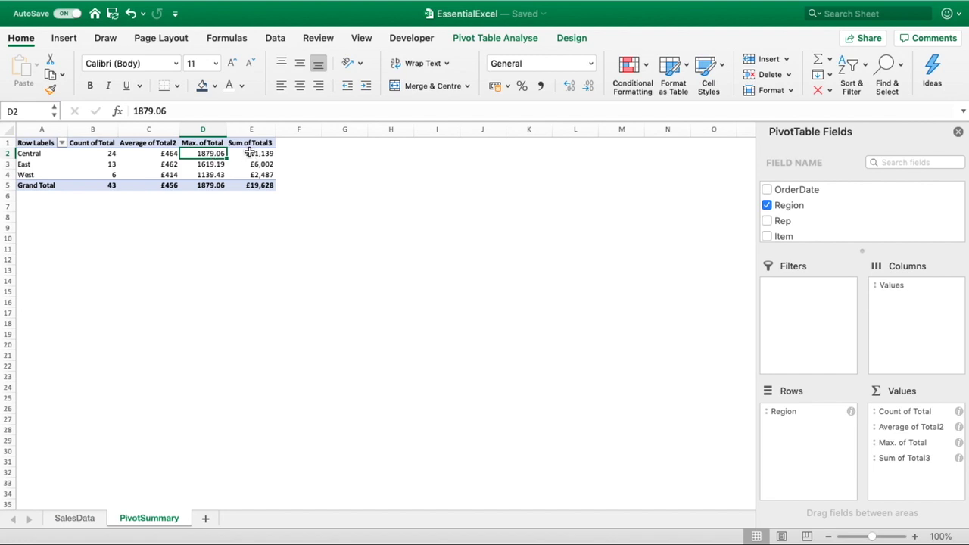
left_click(249, 152)
key("Left")
- Format Max. of Total as pound currency with 0 decimal places, e.g. £1,879
left_click(958, 442)
left_click(410, 310)
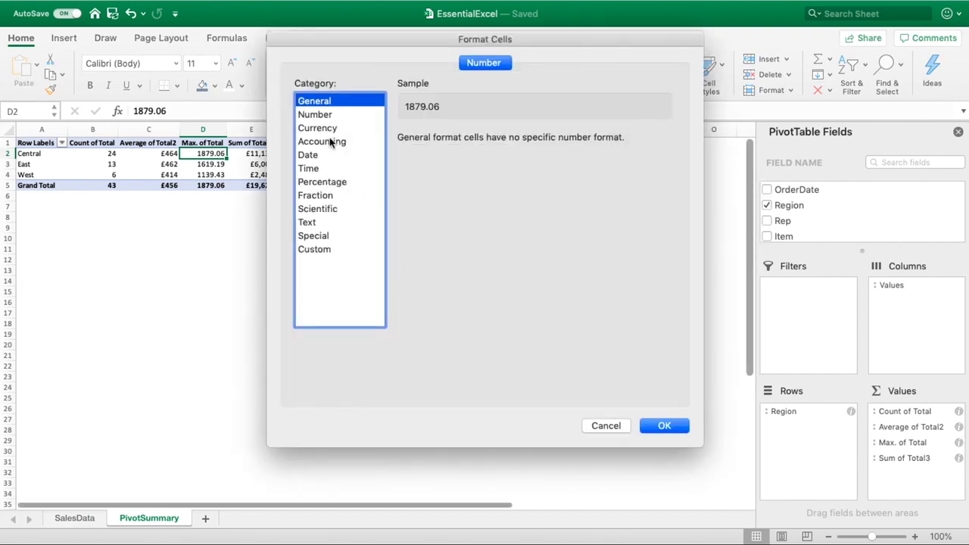
left_click(337, 128)
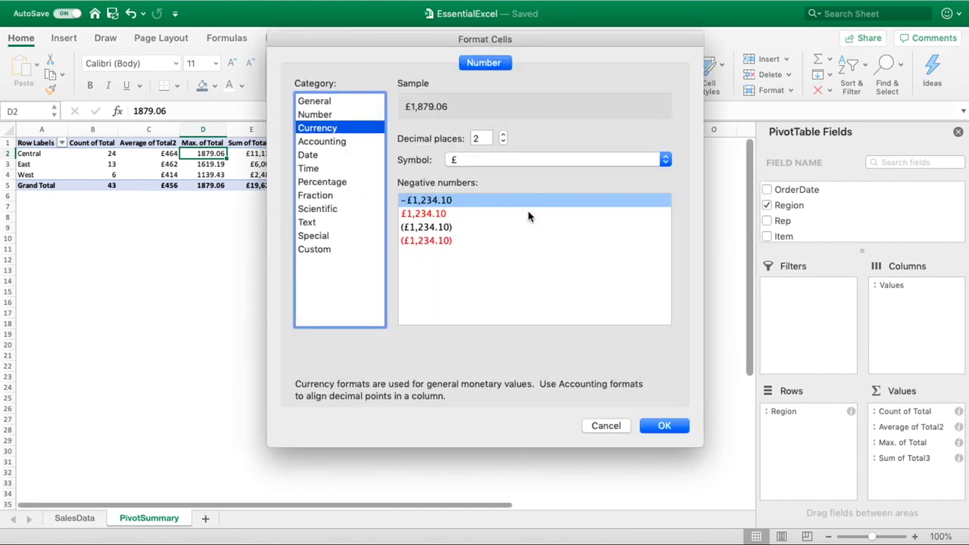
left_click(502, 141)
left_click(503, 142)
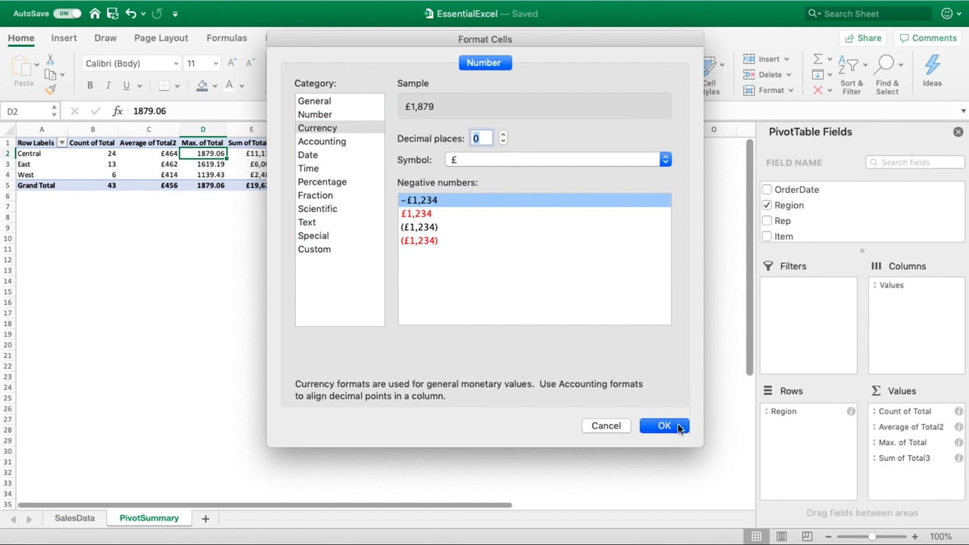
left_click(678, 423)
left_click(571, 310)
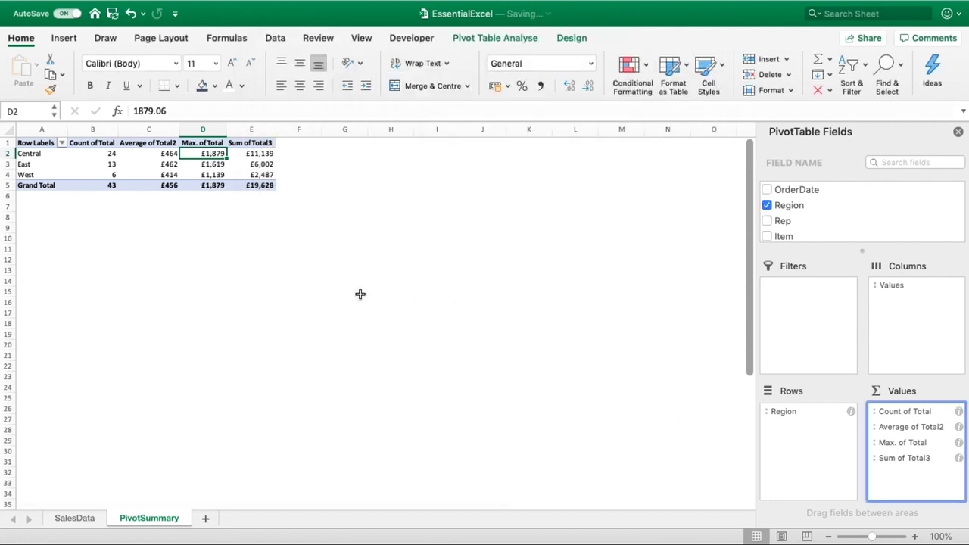